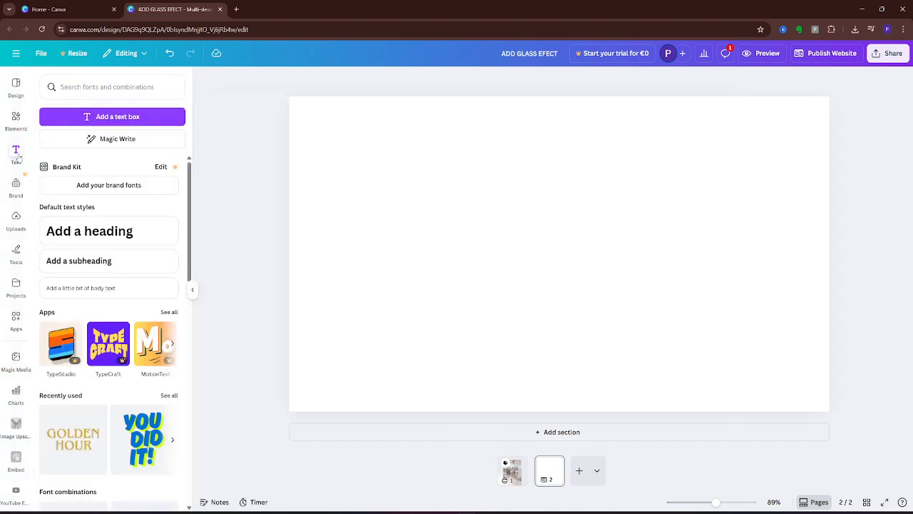
Step: Place a black Canva Sans size-56 'Add a heading' title at the page centre and select it
click(107, 230)
click(612, 326)
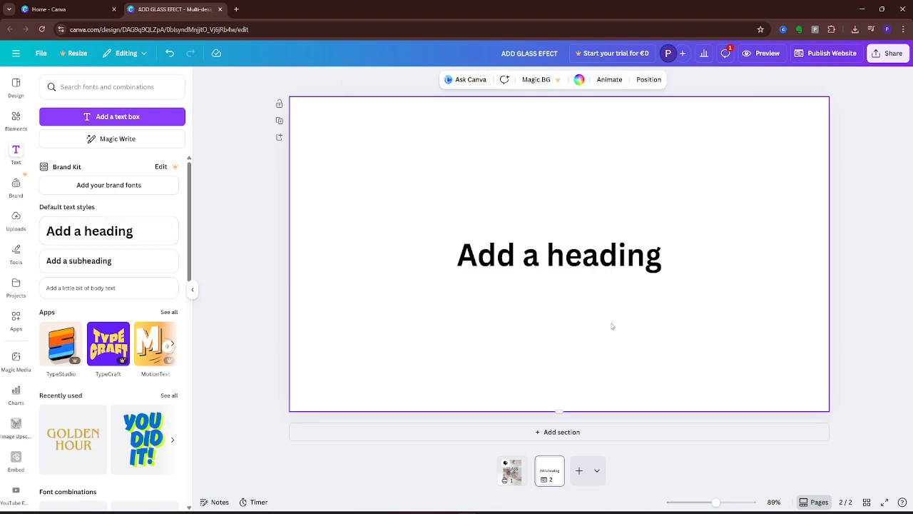
click(611, 268)
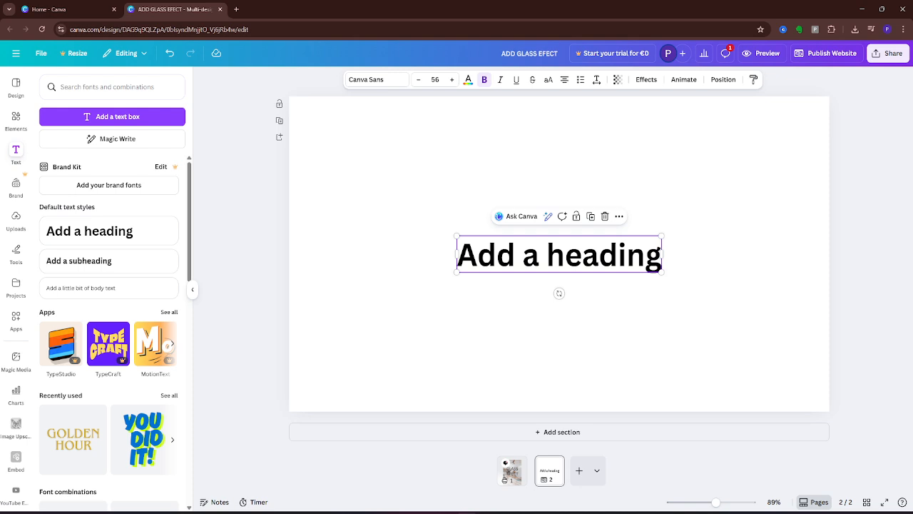
Step: Set the word 'heading' in the title to the TT Norms font
click(576, 247)
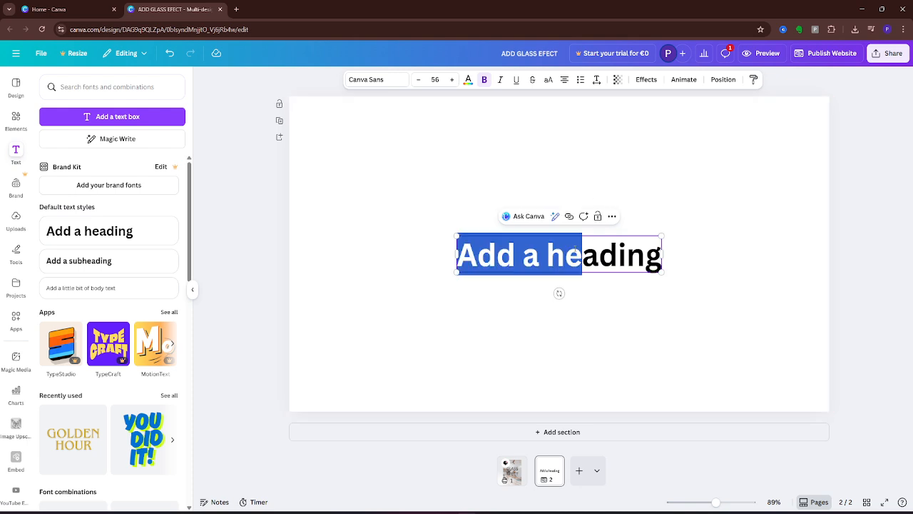
double_click(575, 249)
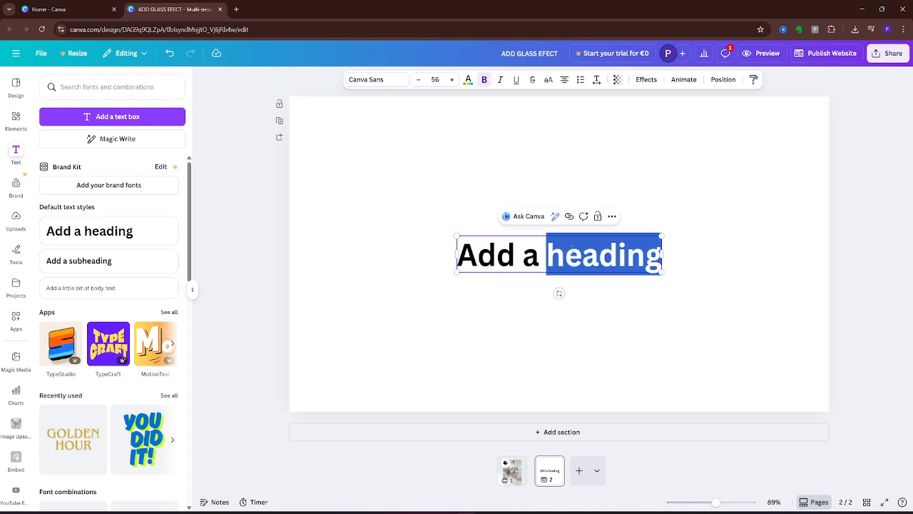
click(392, 81)
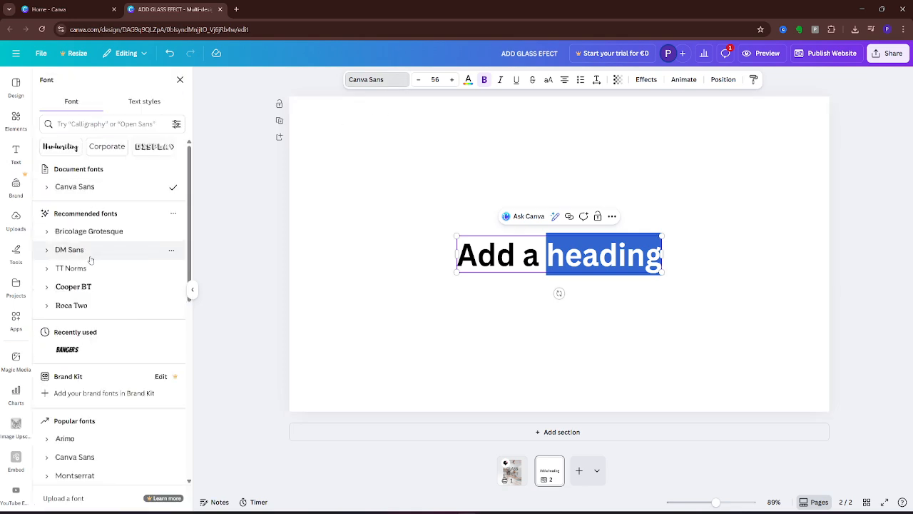
click(89, 254)
click(70, 271)
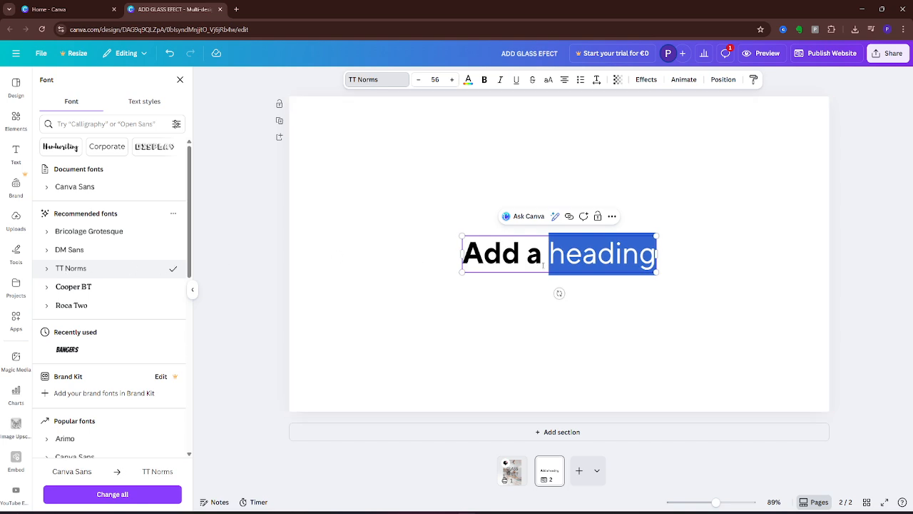
Step: Colour the word 'heading' orange, leaving 'Add a' black
click(468, 79)
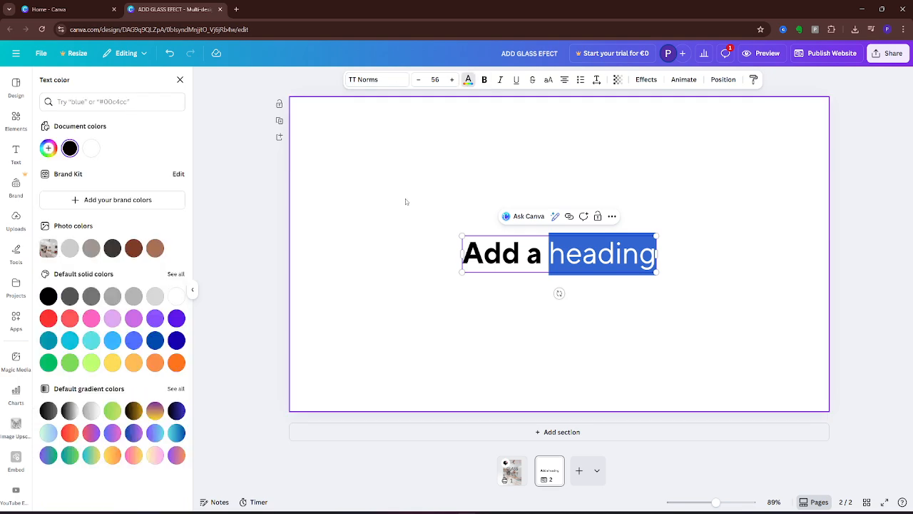
click(112, 362)
click(154, 363)
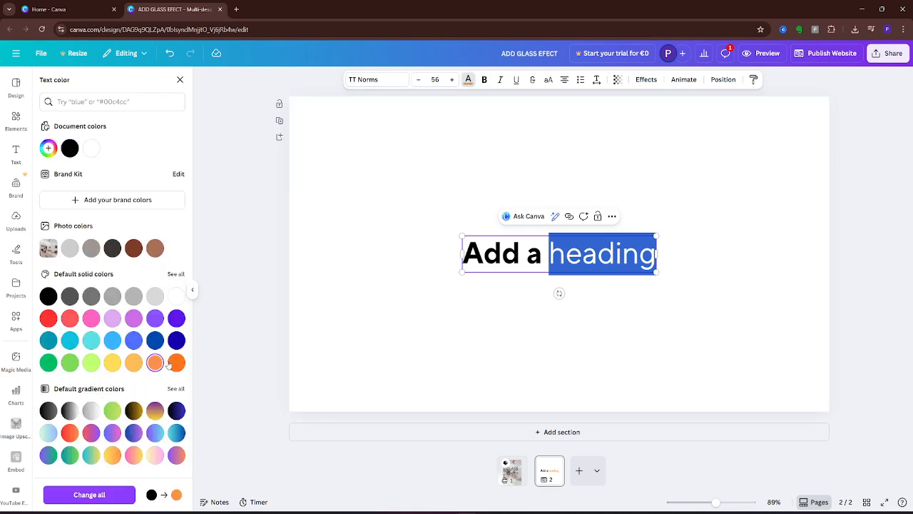
click(403, 300)
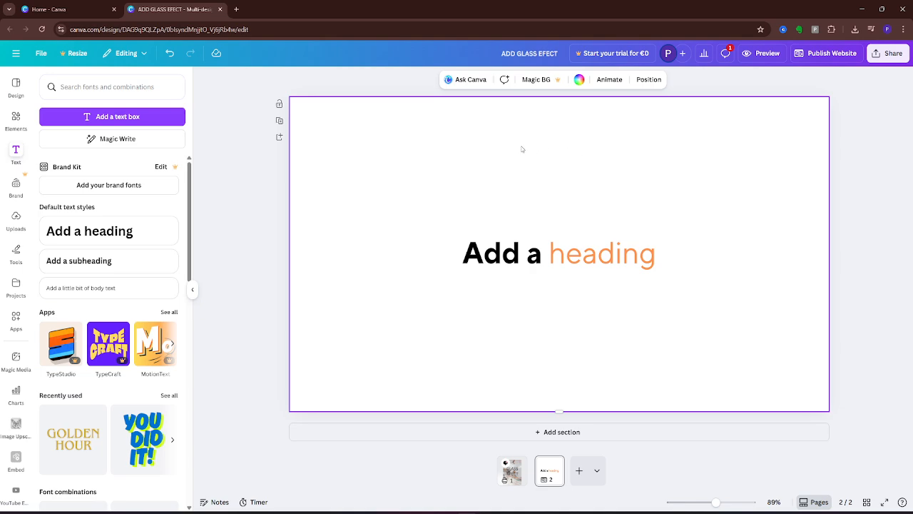
Step: Drag the heading slightly lower along the centre guide, then bring up the Elements library
click(495, 253)
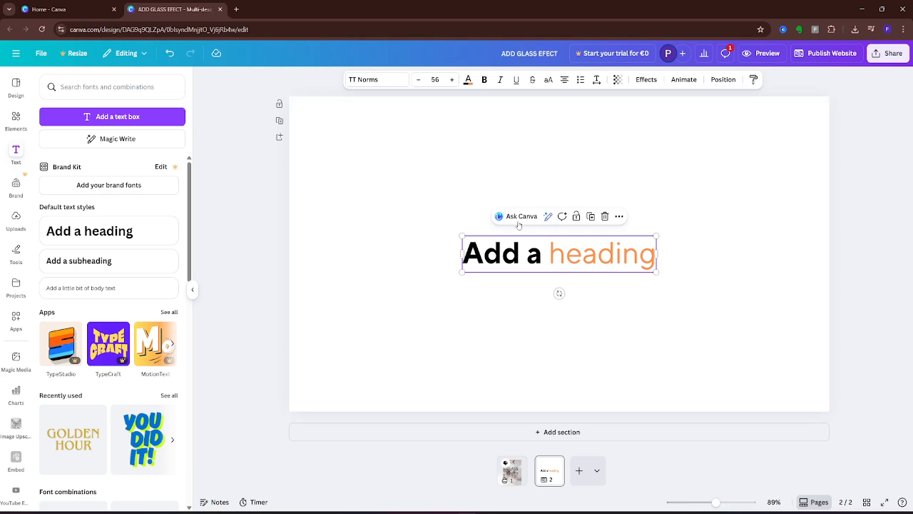
drag(575, 261, 575, 295)
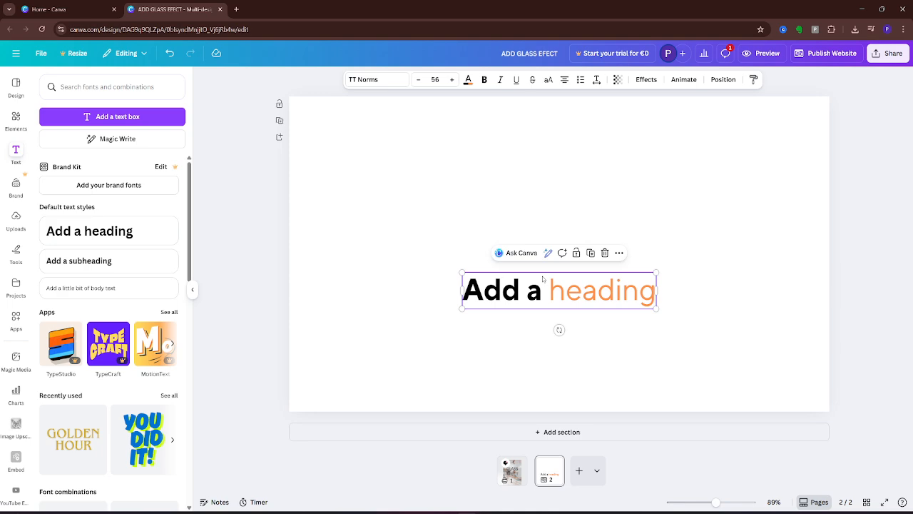
click(15, 120)
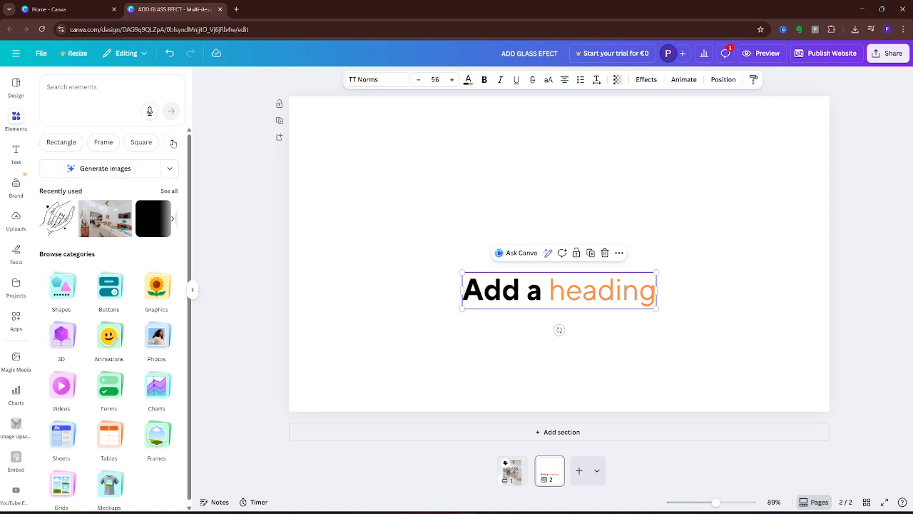
Step: Drag the square from Shapes' Basic shapes onto the page above the heading
scroll(140, 216, down, 1)
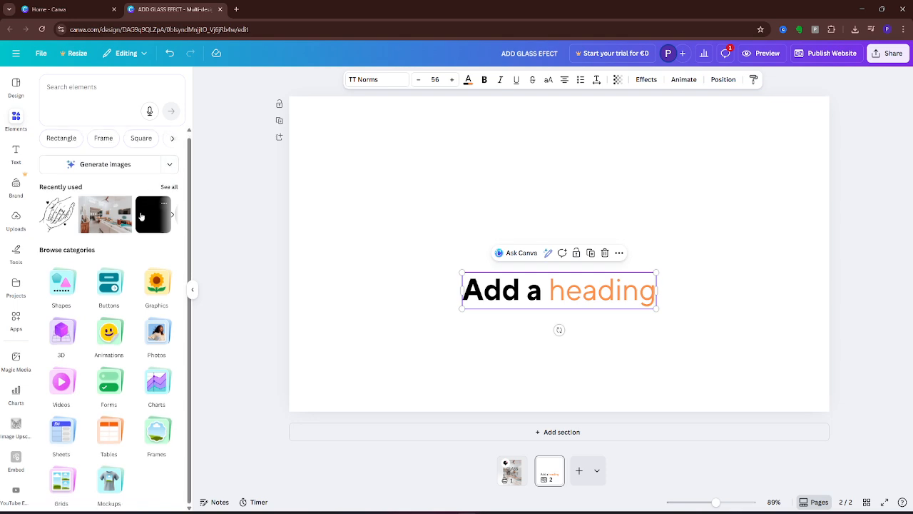
click(67, 285)
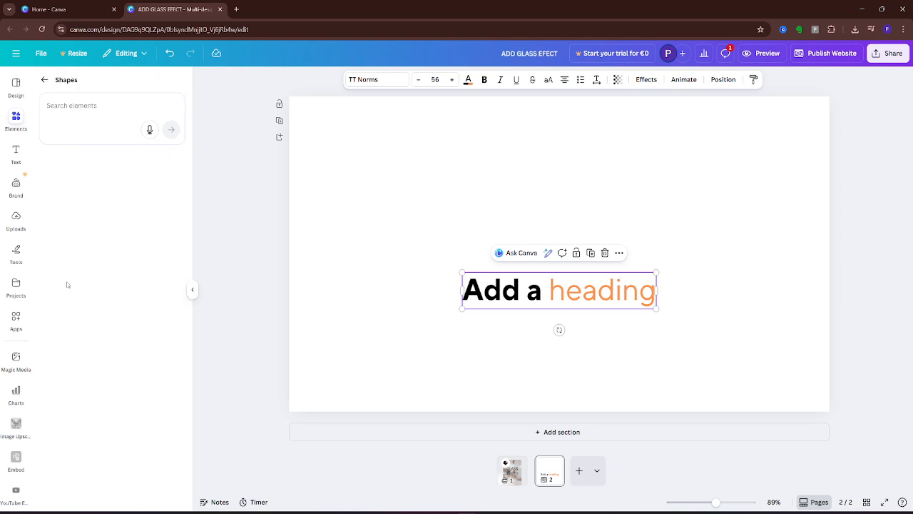
scroll(146, 204, down, 1)
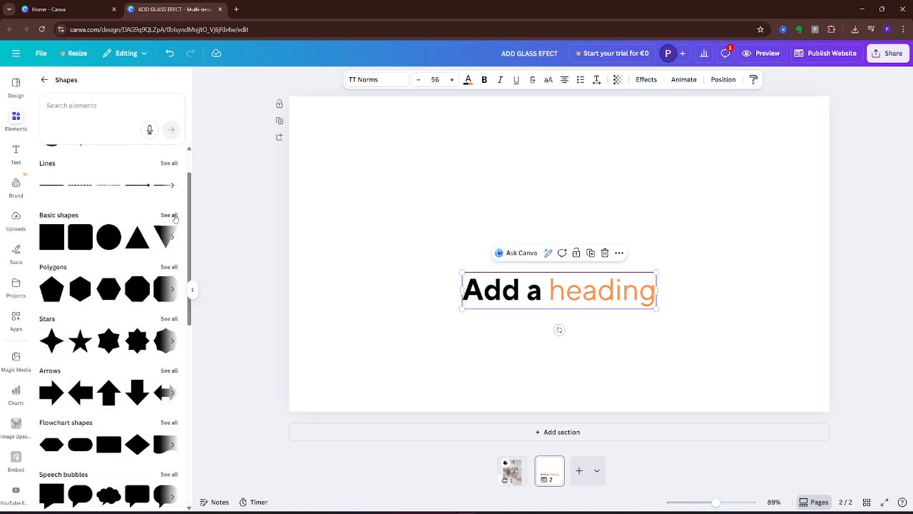
click(174, 217)
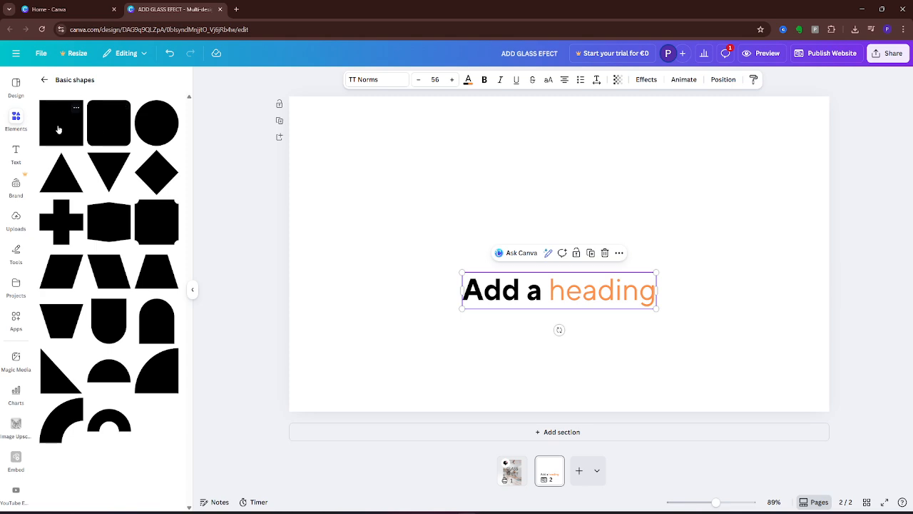
drag(58, 128, 462, 181)
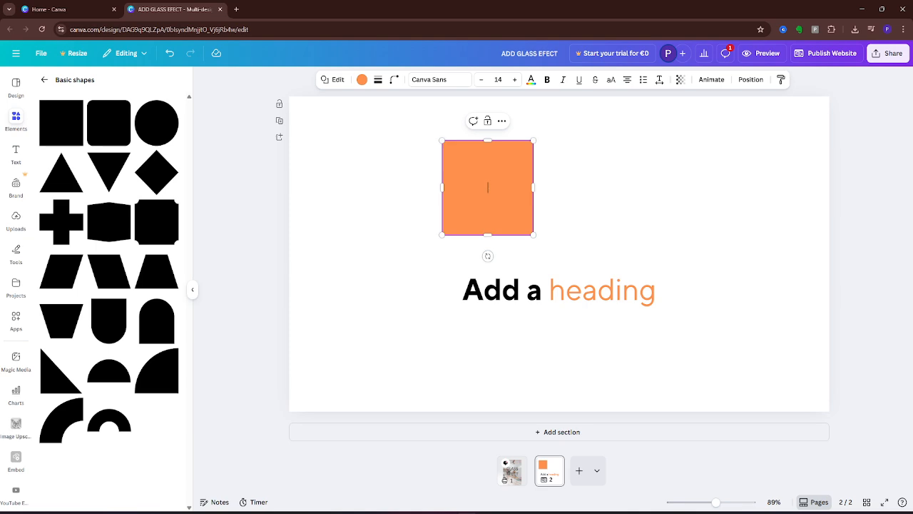
Step: Stretch the orange square sideways into a wide rectangle, then test and delete some typed text inside it
drag(534, 188, 694, 187)
drag(442, 187, 435, 188)
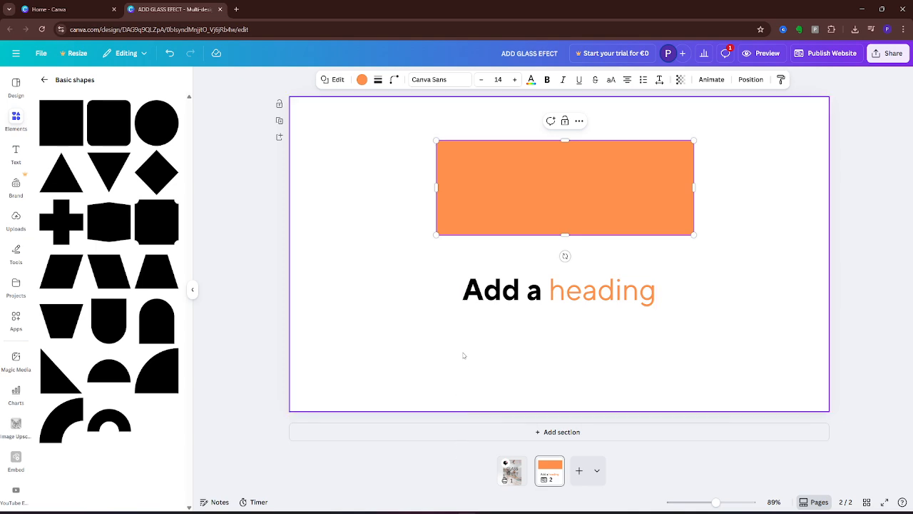
double_click(622, 199)
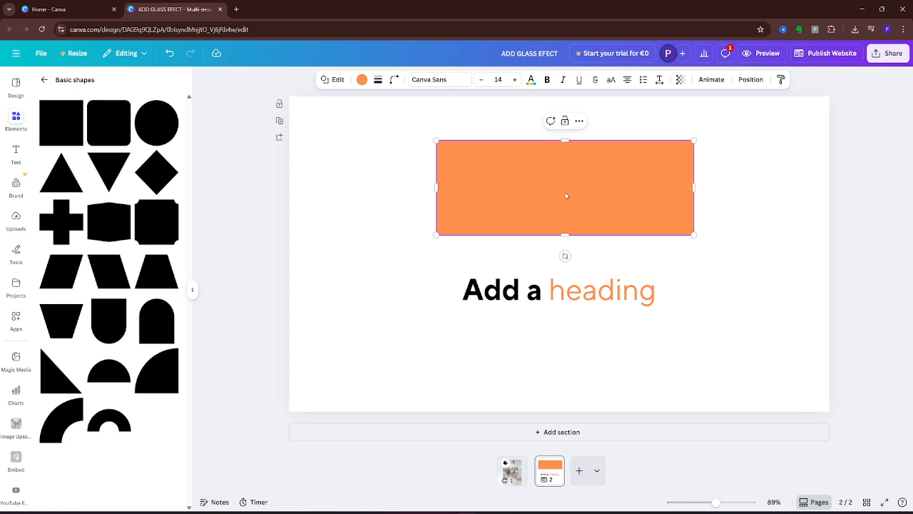
text(fddfdfdf)
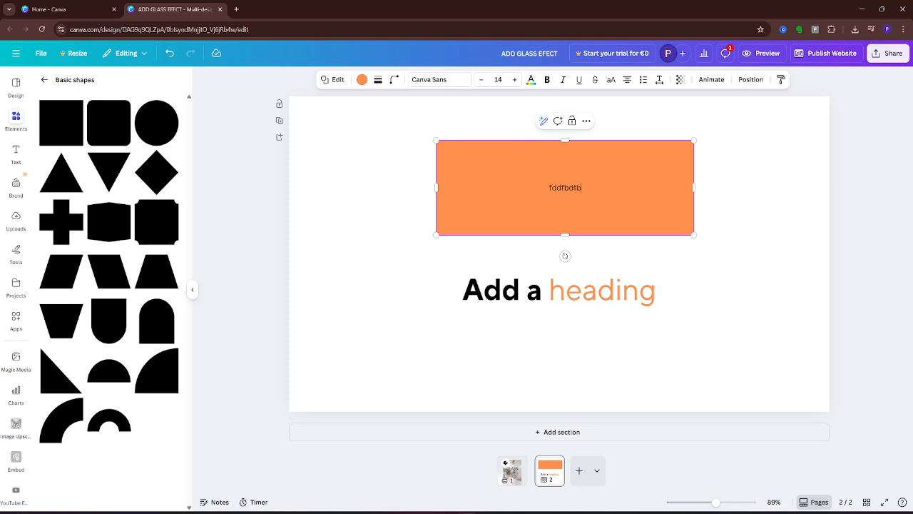
key(BackSpace)
key(BackSpace)
key(BackSpace)
key(BackSpace)
key(BackSpace)
key(BackSpace)
key(BackSpace)
key(BackSpace)
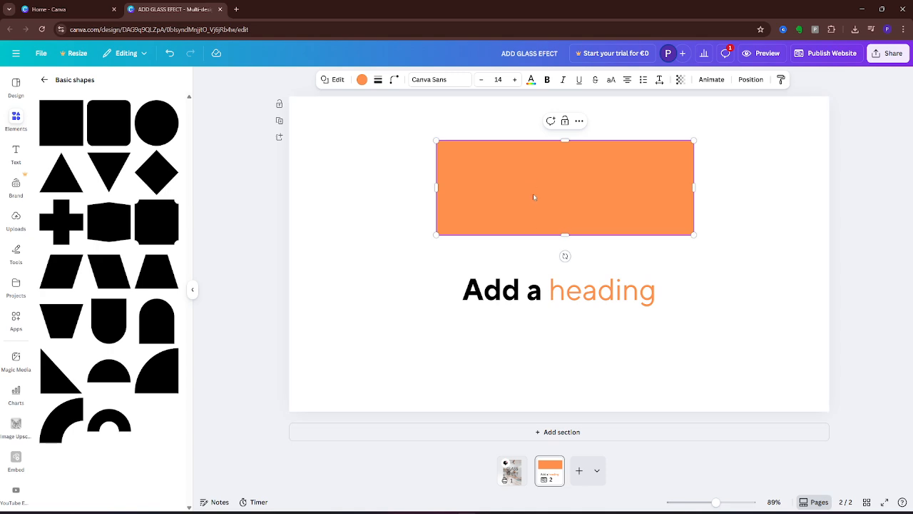
click(362, 79)
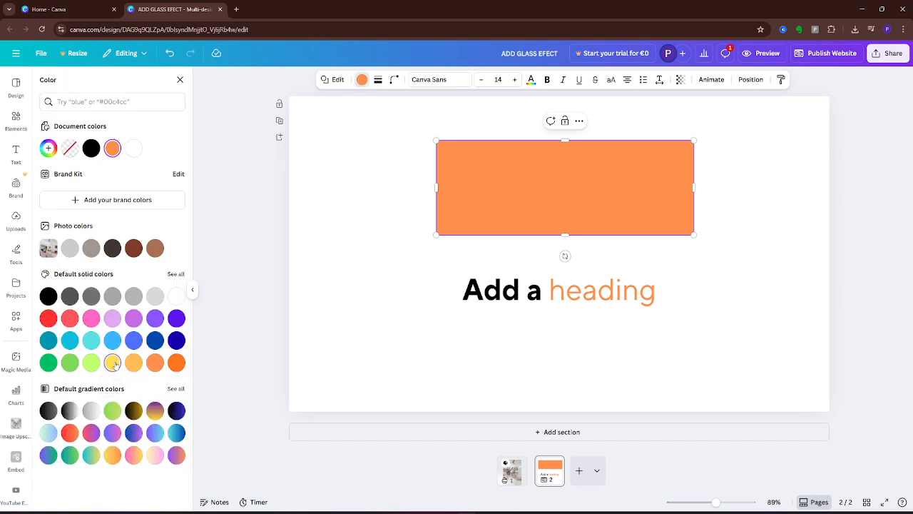
click(70, 363)
click(44, 365)
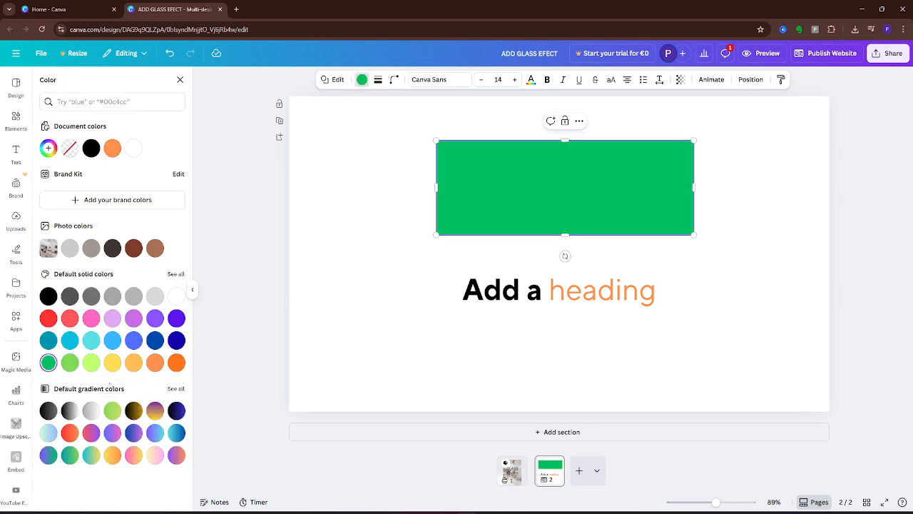
click(134, 410)
click(155, 411)
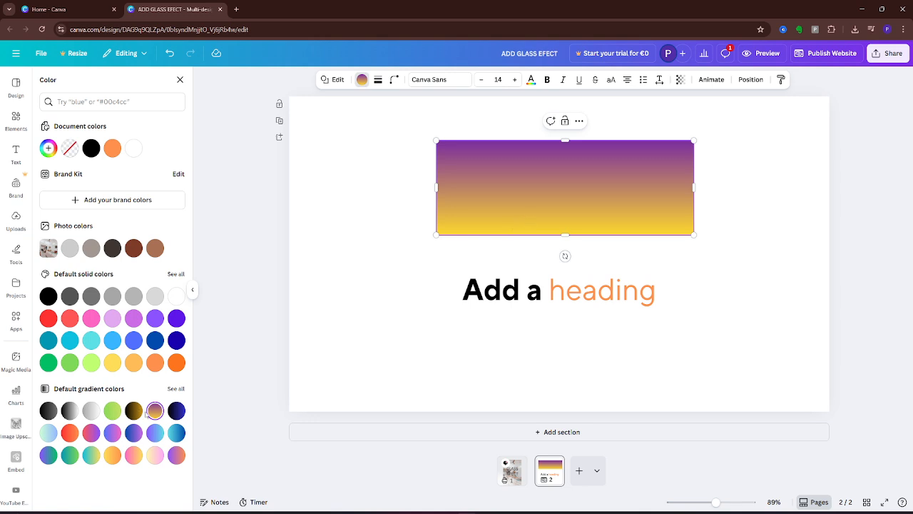
click(91, 341)
click(70, 341)
click(48, 363)
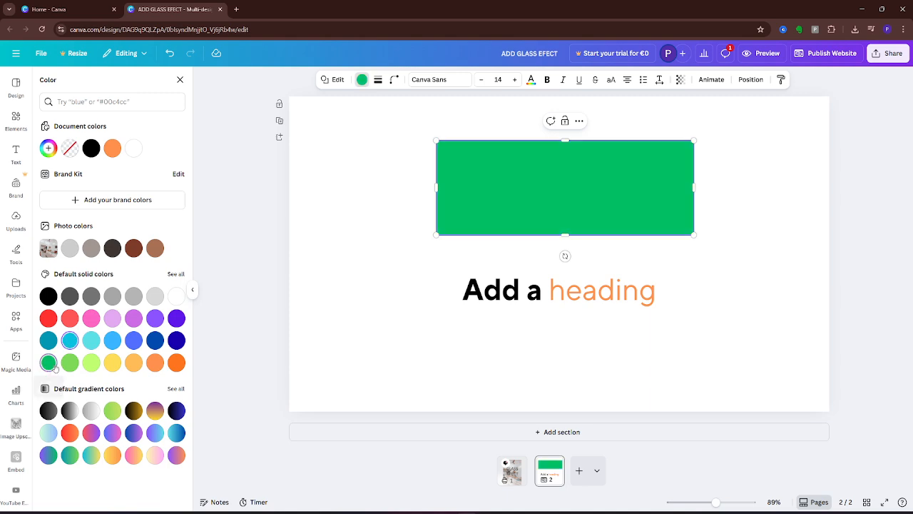
click(176, 363)
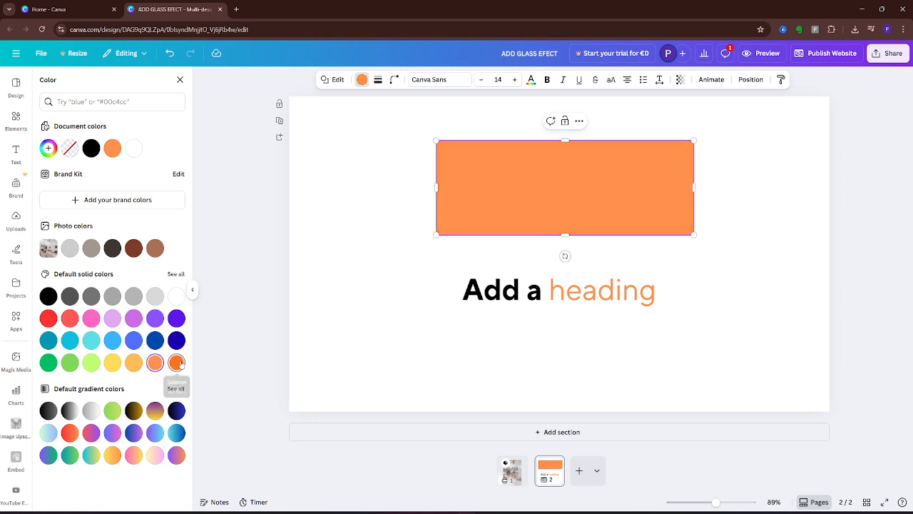
click(155, 363)
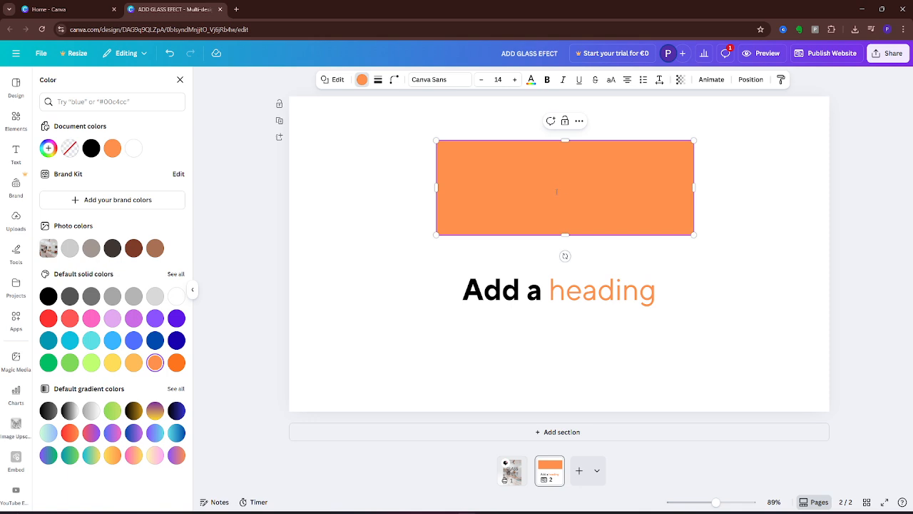
click(531, 80)
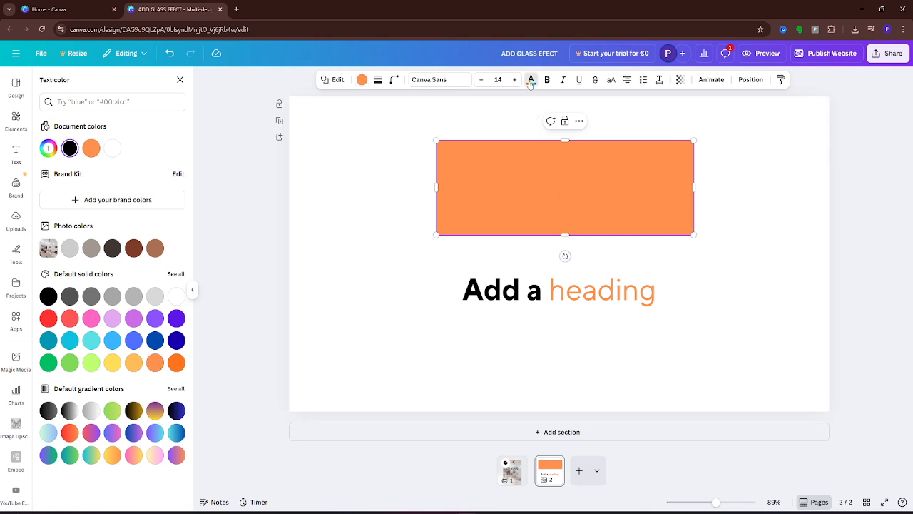
click(530, 85)
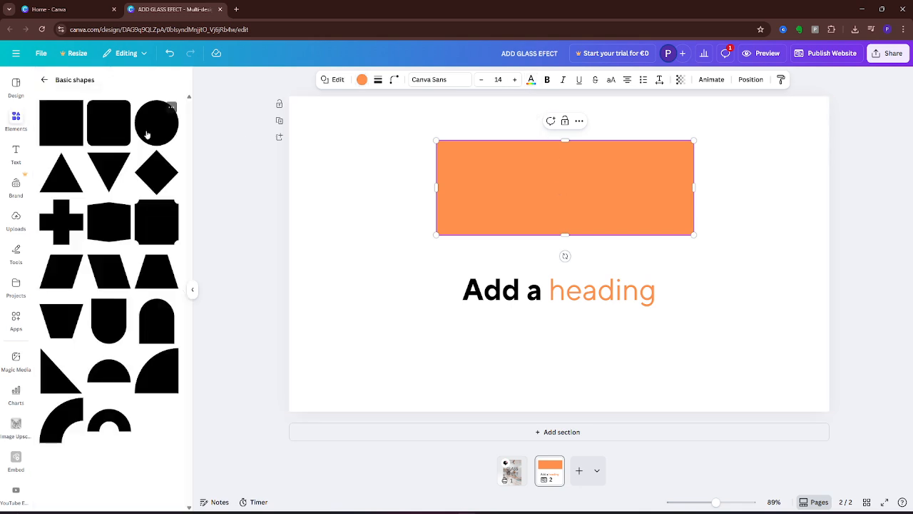
click(530, 83)
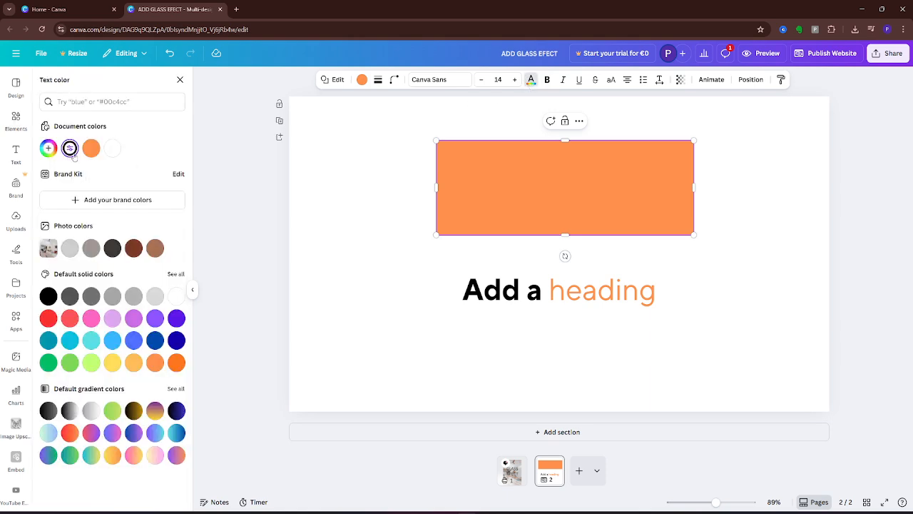
Step: Type 'HELLO TEXT BOX' into the orange rectangle and try font size 120
double_click(573, 188)
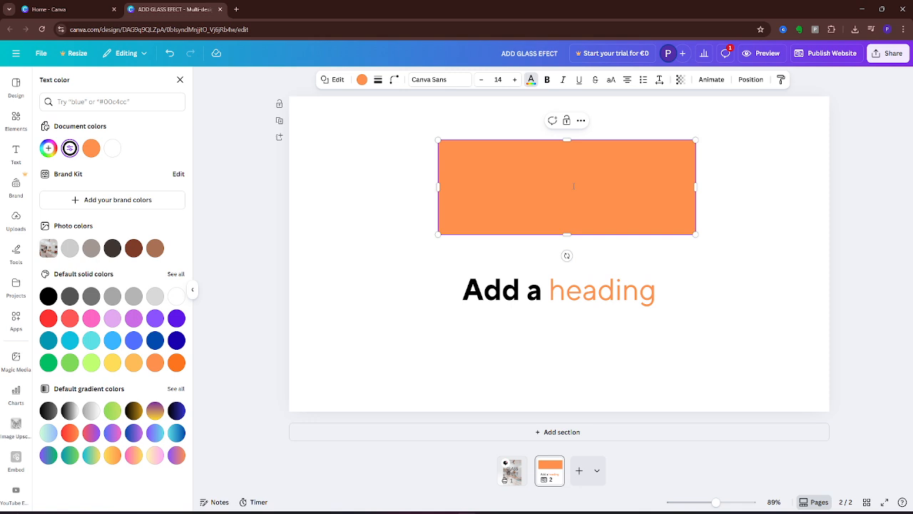
text(HELLO)
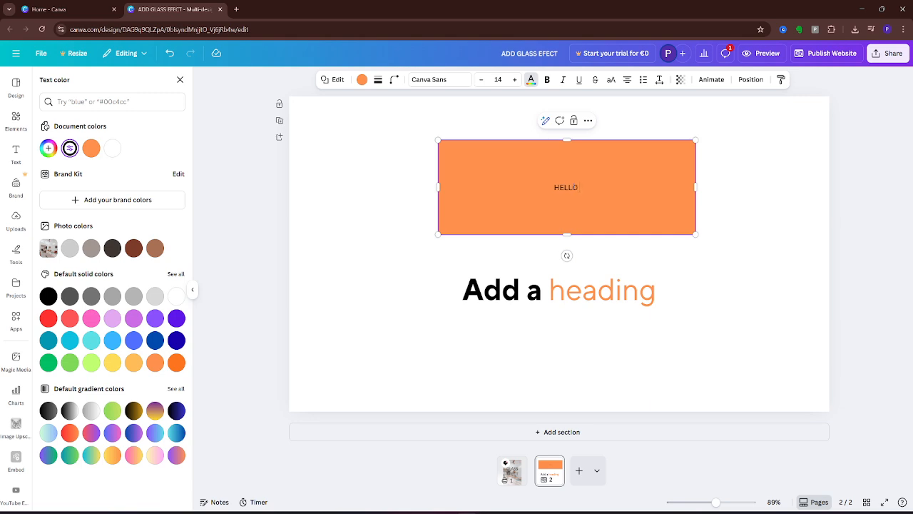
text( TEXT BOX)
drag(613, 187, 535, 189)
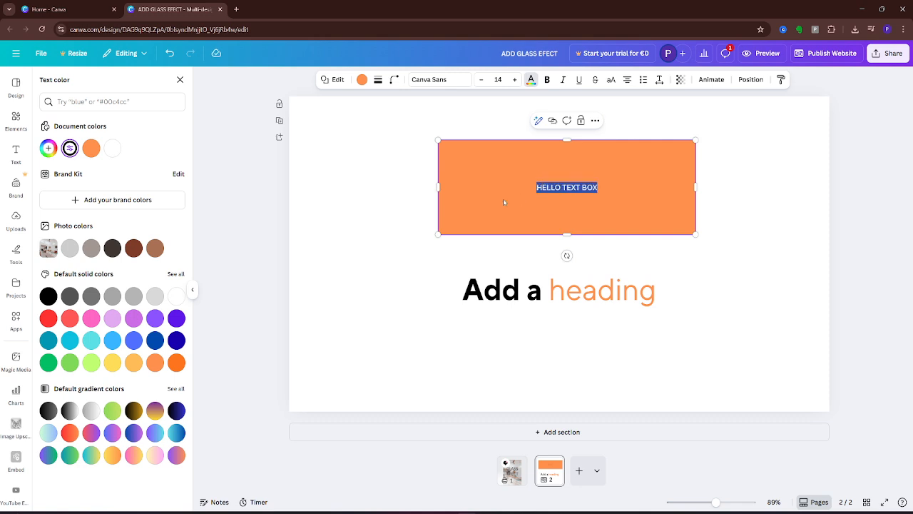
click(498, 79)
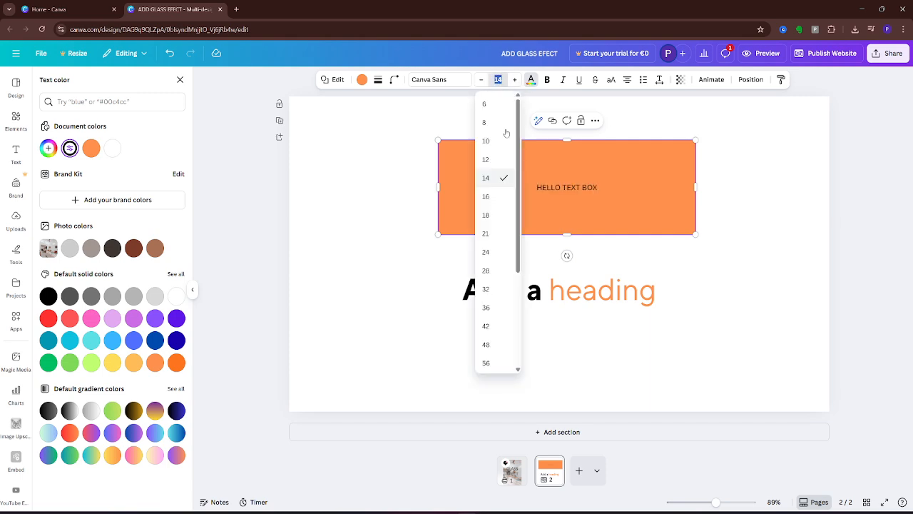
scroll(491, 310, down, 3)
click(491, 344)
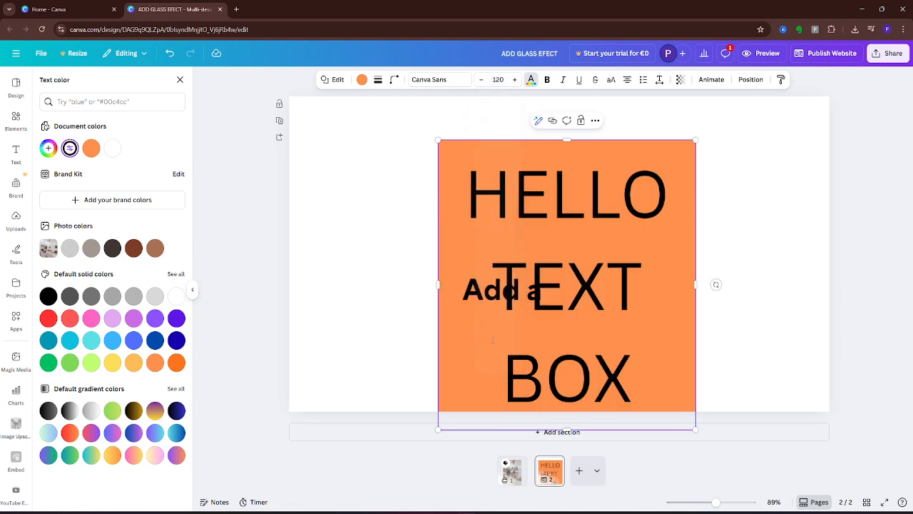
click(503, 79)
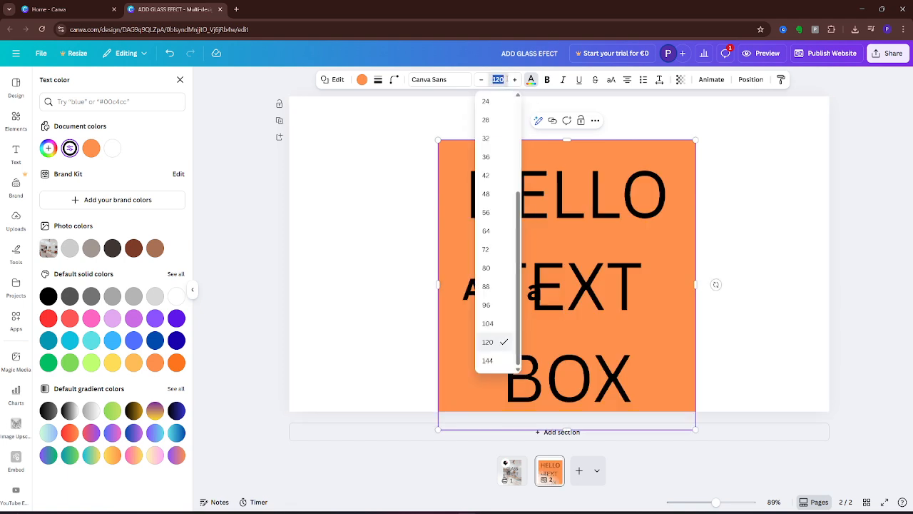
click(507, 79)
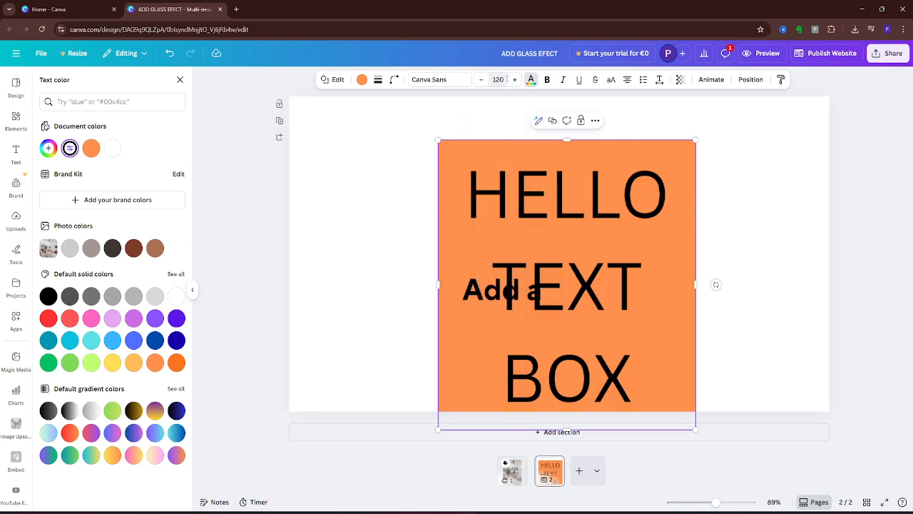
click(506, 79)
click(507, 80)
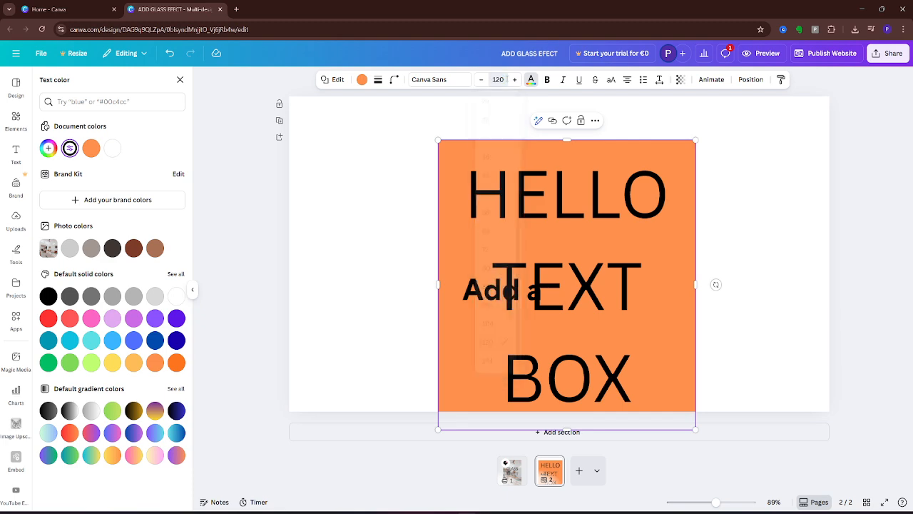
Step: Reselect the text, try size 88, then set a custom font size of 30
click(600, 230)
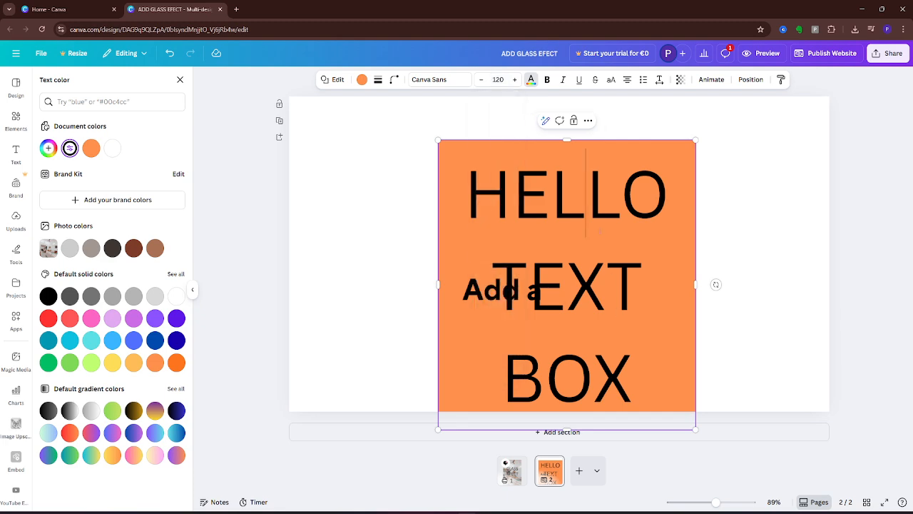
key(ctrl+a)
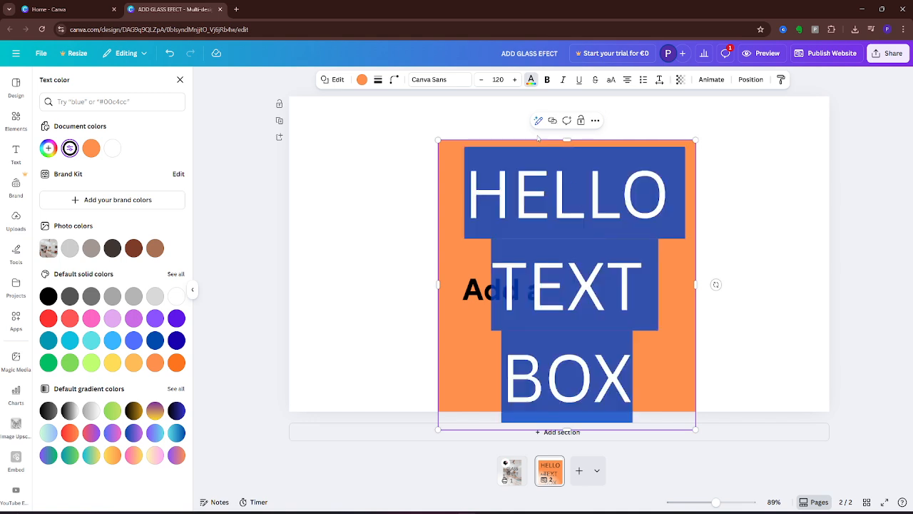
click(500, 80)
click(504, 80)
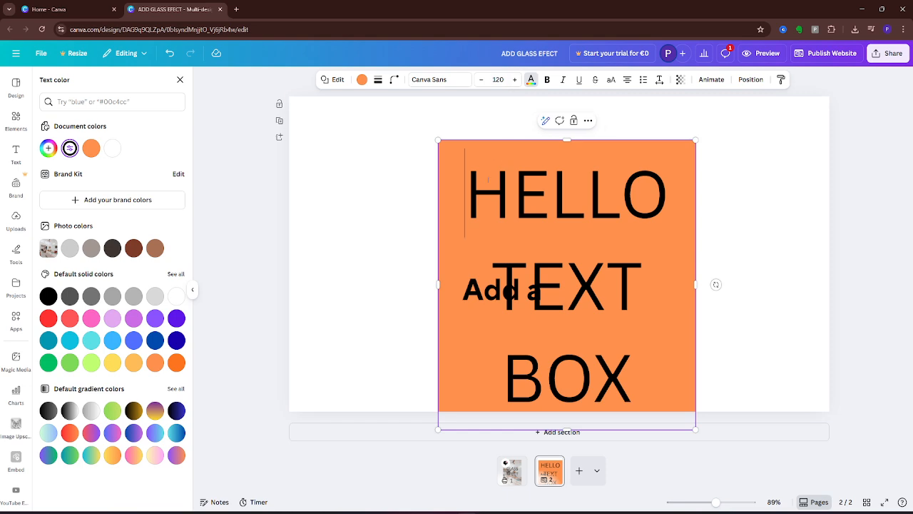
key(ctrl+a)
click(498, 79)
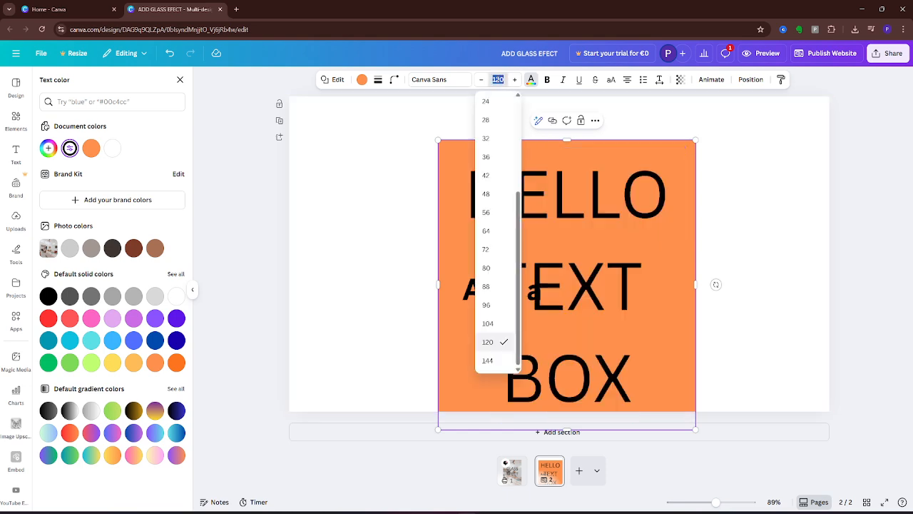
click(487, 286)
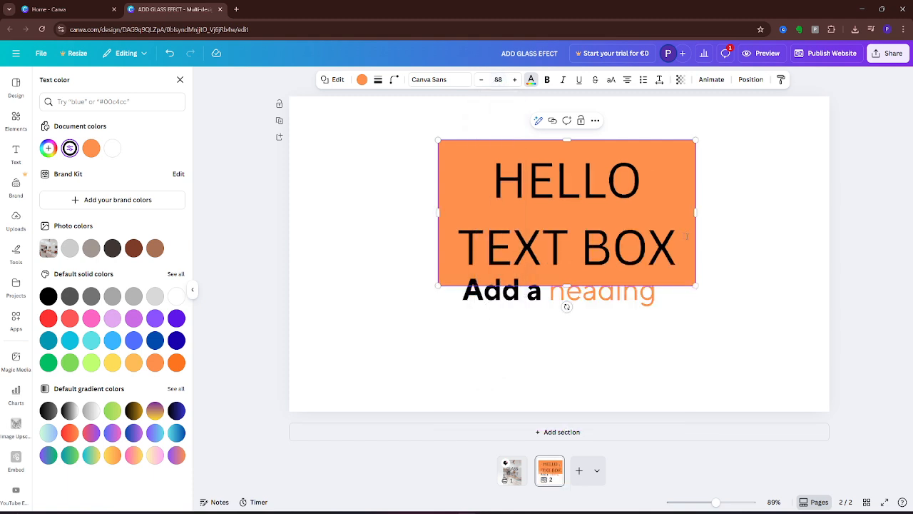
drag(686, 237, 480, 99)
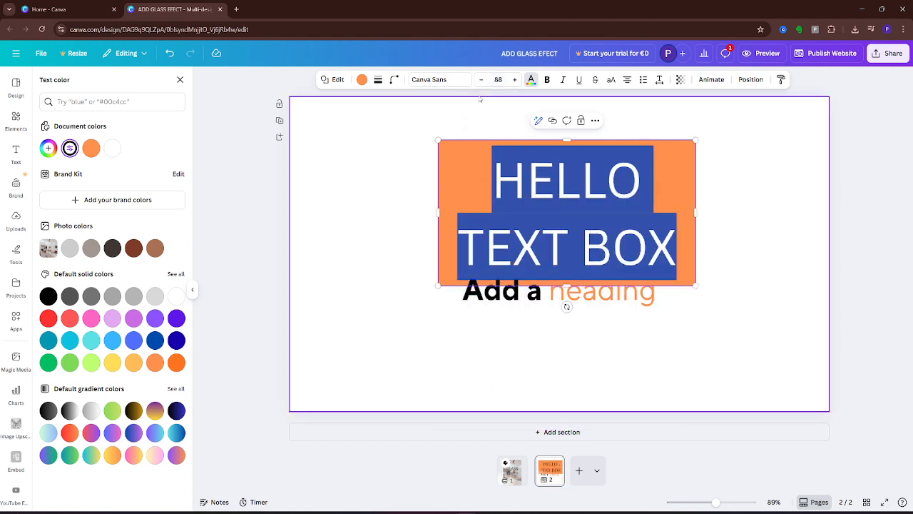
click(498, 79)
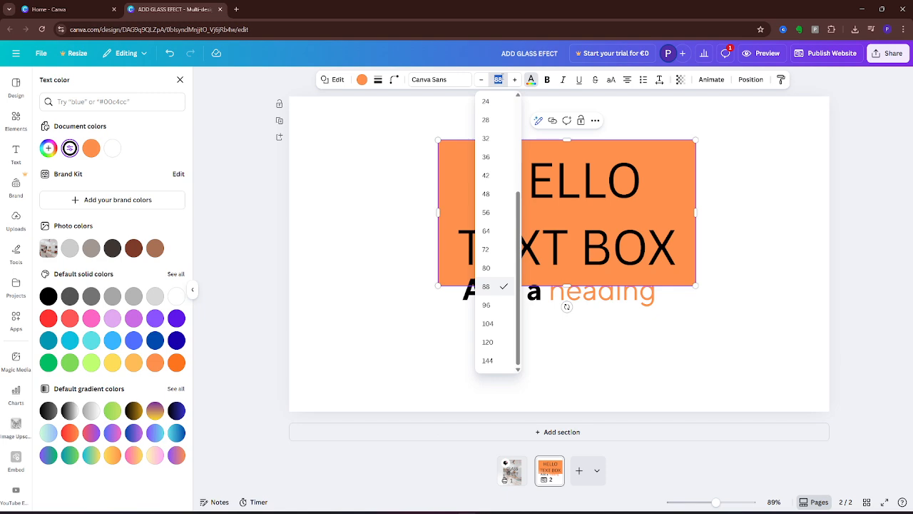
click(502, 78)
click(499, 79)
text(30)
key(Return)
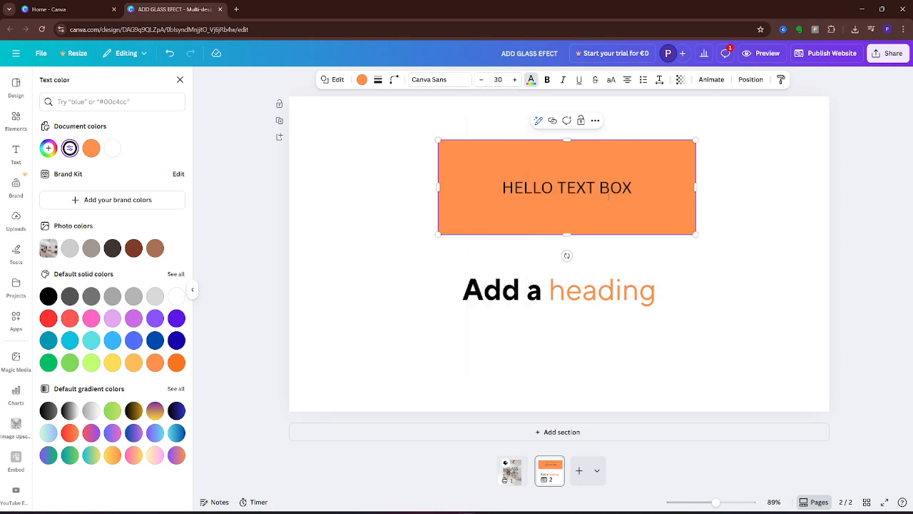
click(608, 193)
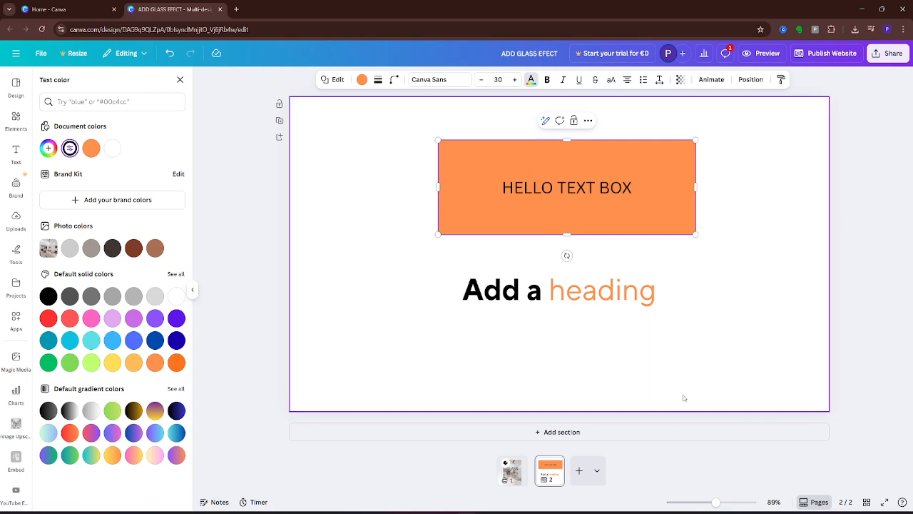
Step: Select the HELLO TEXT BOX text and cycle its alignment back to centre
click(629, 187)
drag(632, 187, 500, 187)
click(627, 80)
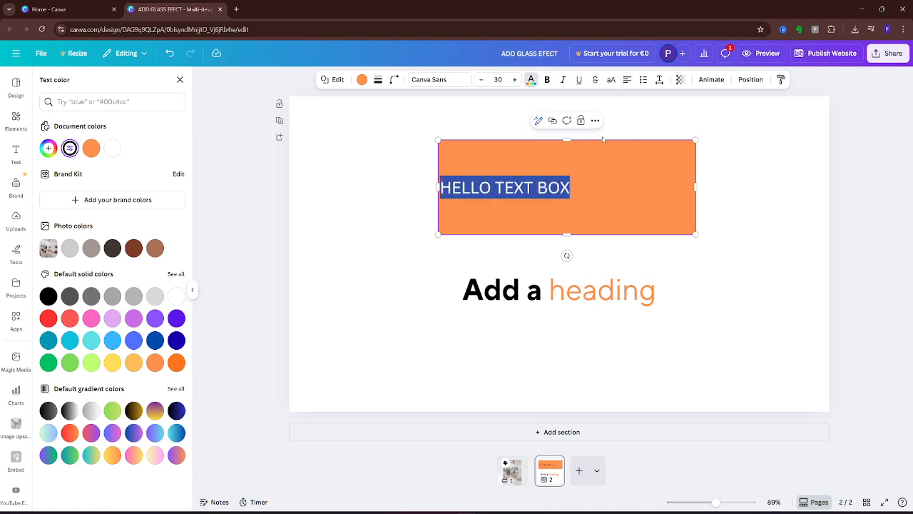
click(627, 80)
click(627, 81)
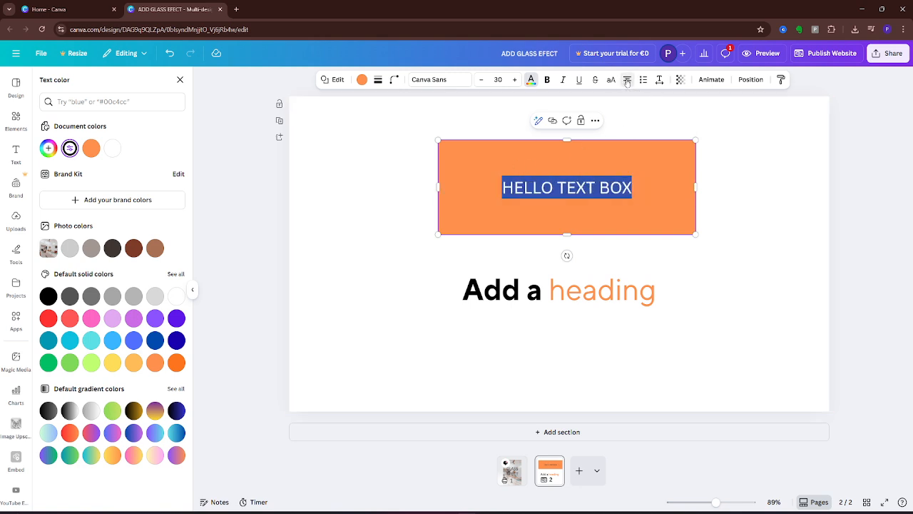
Step: Make the text bold and underlined, toggling italic on and back off
click(547, 80)
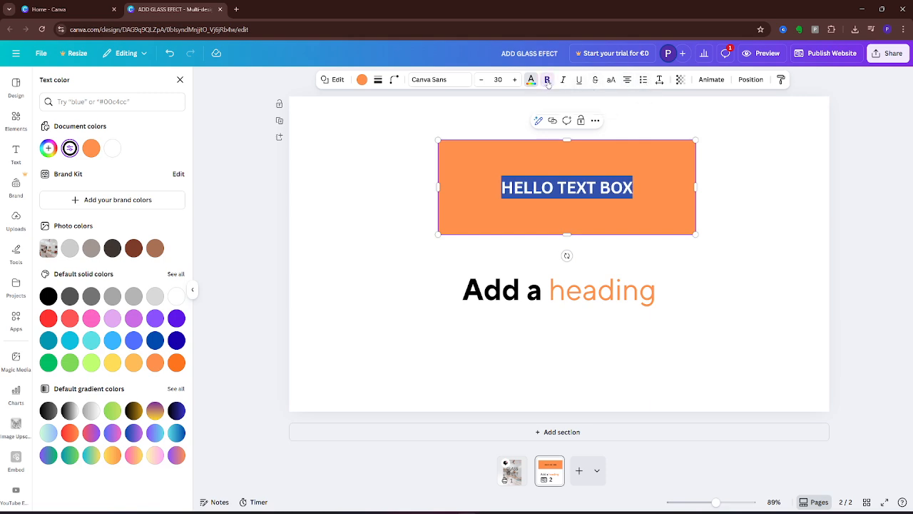
click(563, 80)
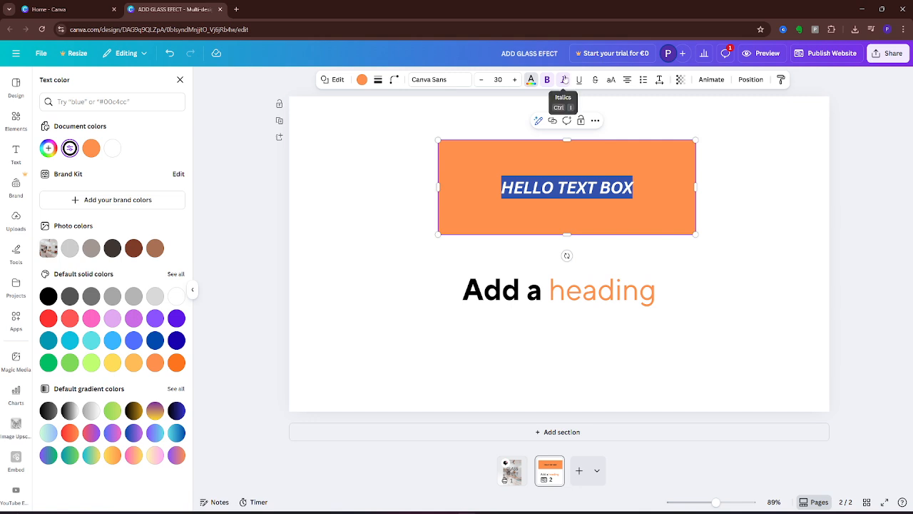
click(579, 80)
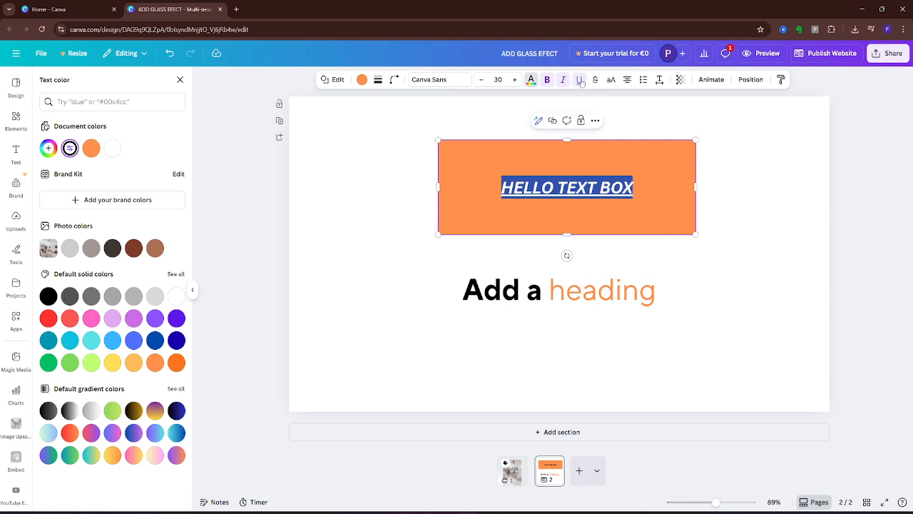
click(563, 80)
click(735, 194)
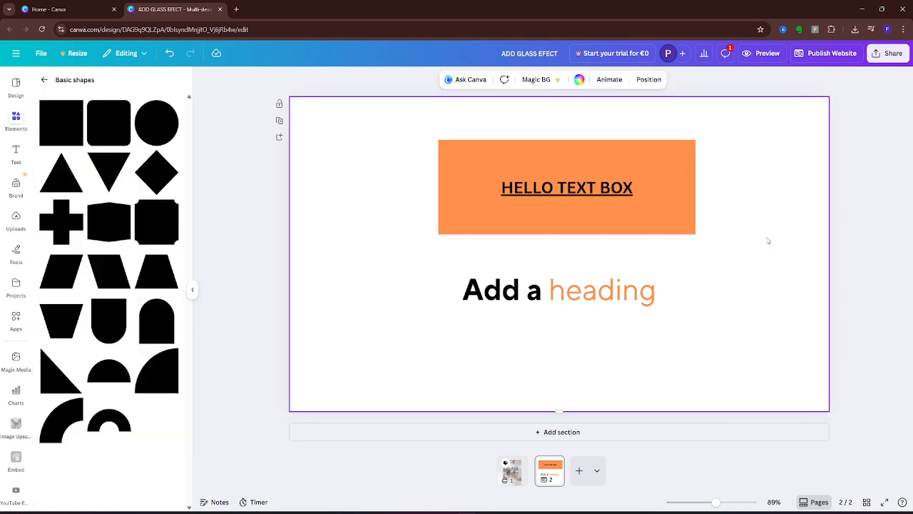
click(622, 191)
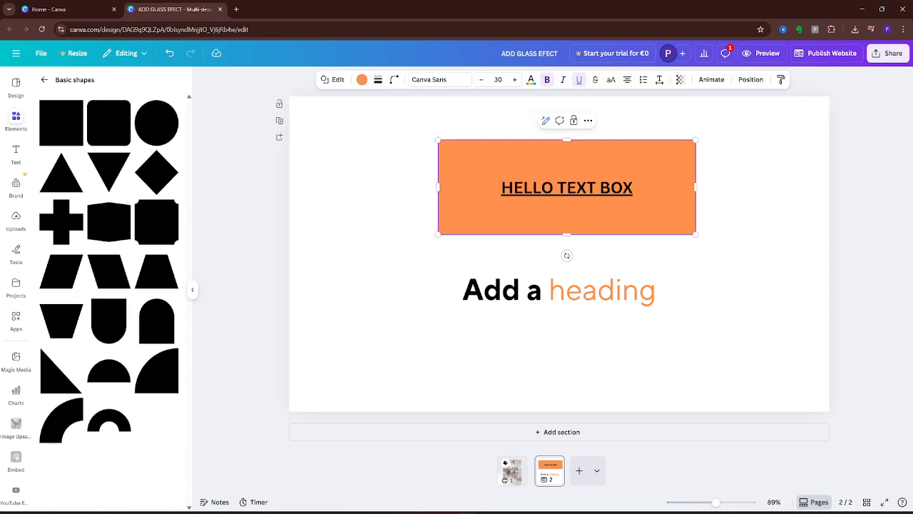
Step: Give the orange box strong corner rounding (about 79) and five sides
click(434, 239)
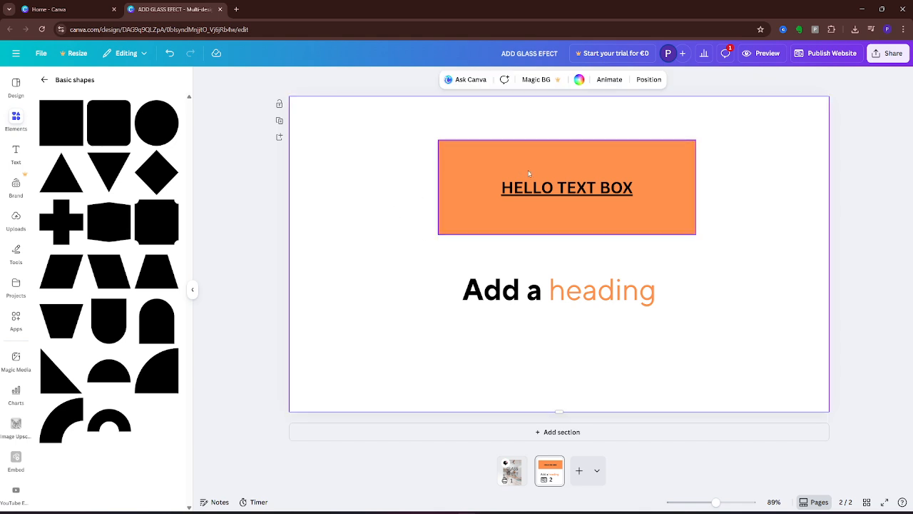
click(468, 184)
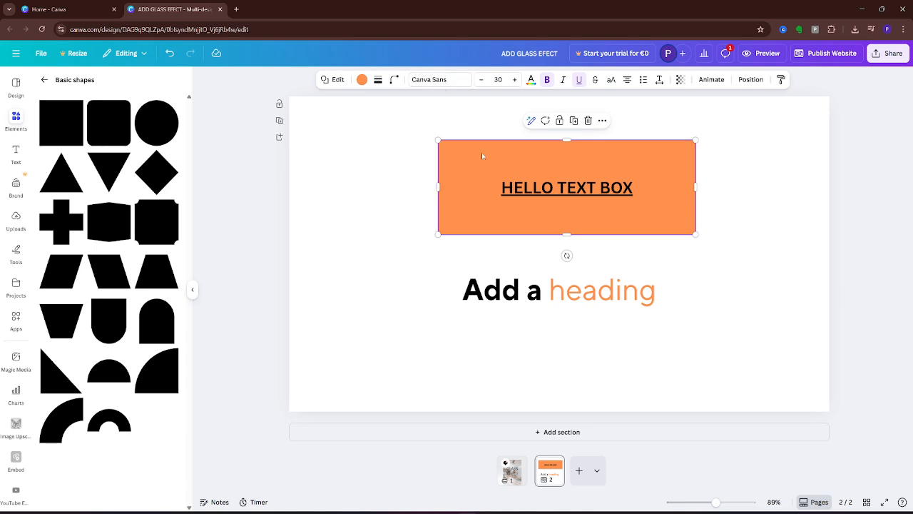
click(394, 79)
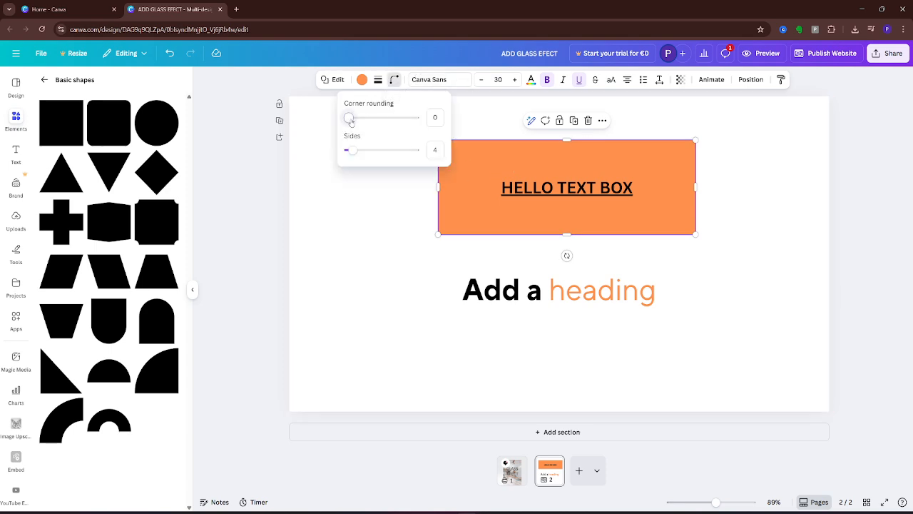
drag(349, 118, 401, 120)
drag(354, 159, 356, 158)
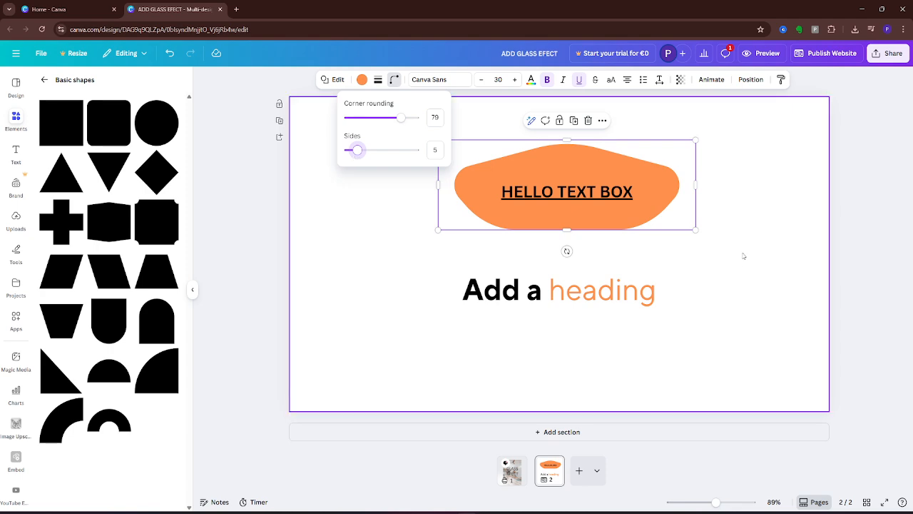
Step: Move the five-sided shape slightly up and left above the 'Add a heading' title
click(737, 210)
drag(571, 212, 559, 189)
click(641, 297)
click(688, 284)
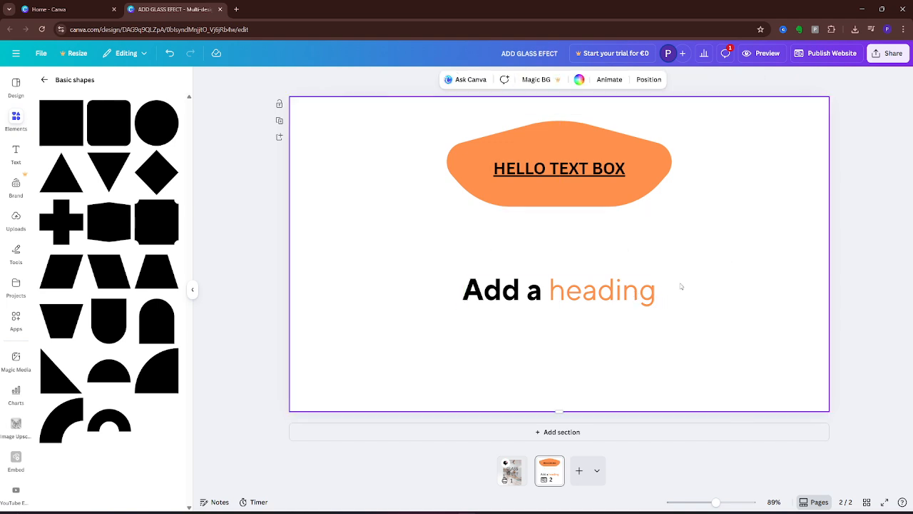